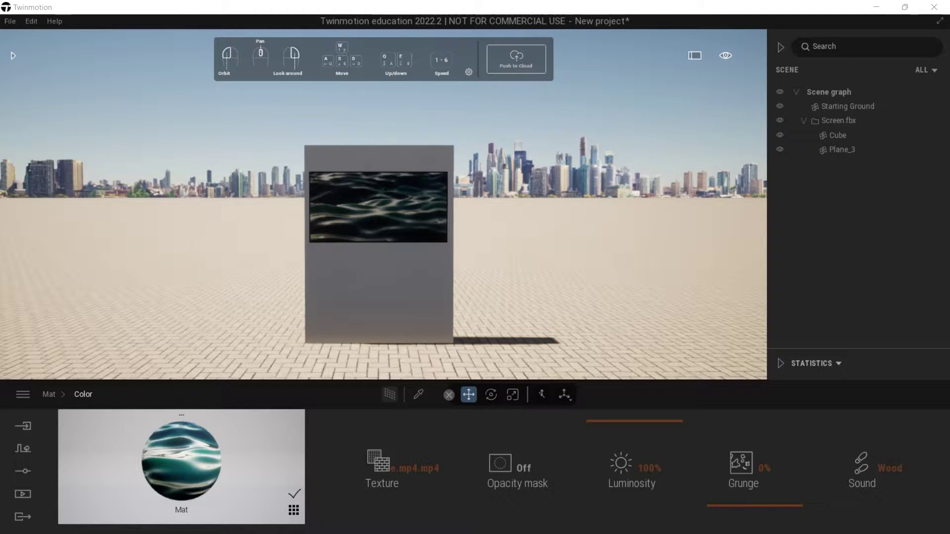
- Inspect the water video playing on the kiosk's display panel up close
key("w")
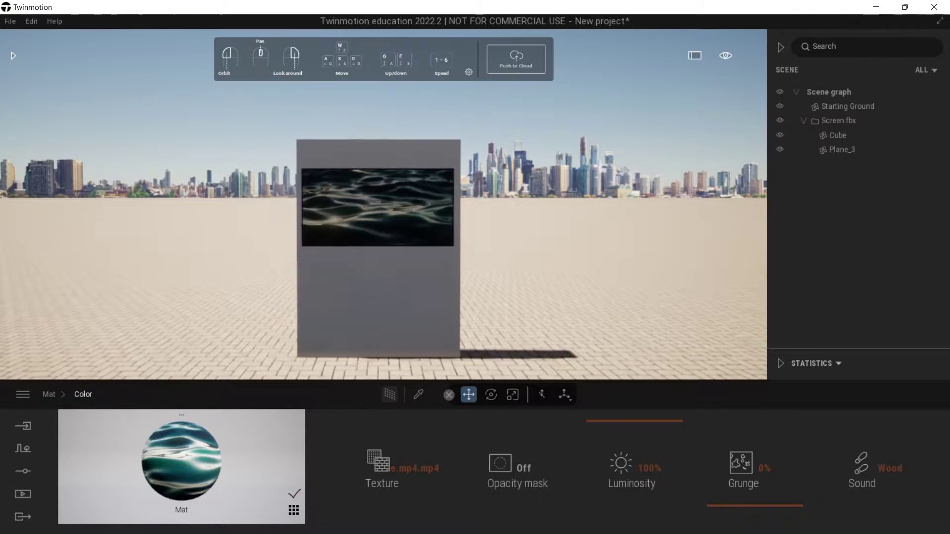
key("w")
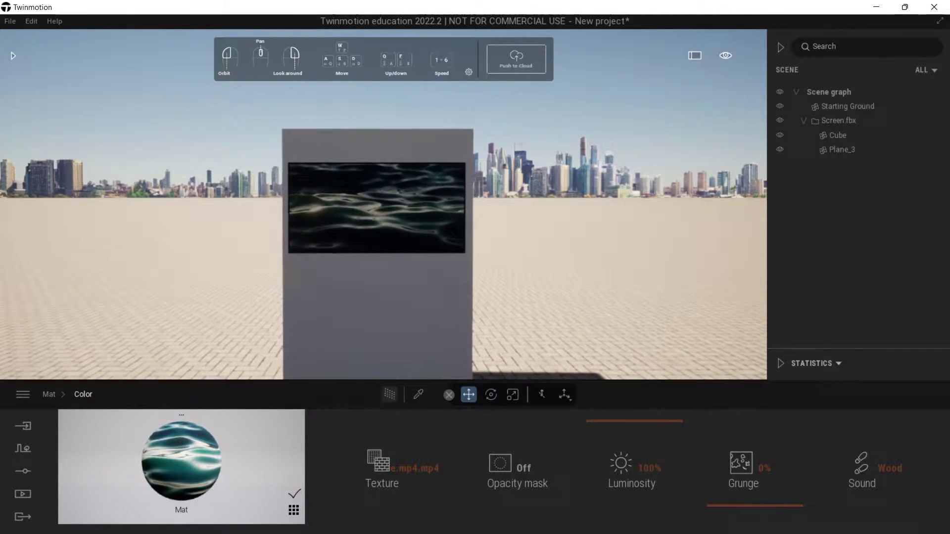
scroll(376, 208, "up", 3)
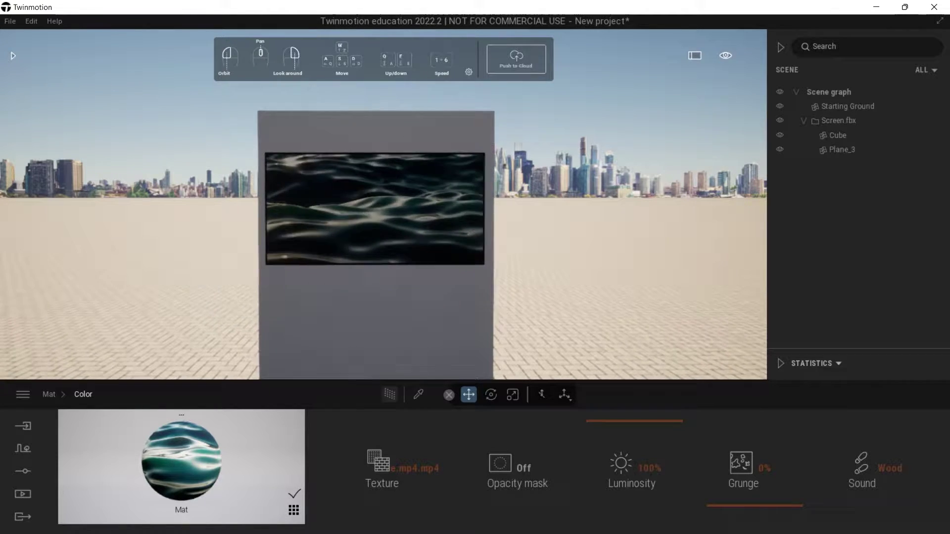
scroll(373, 207, "up", 3)
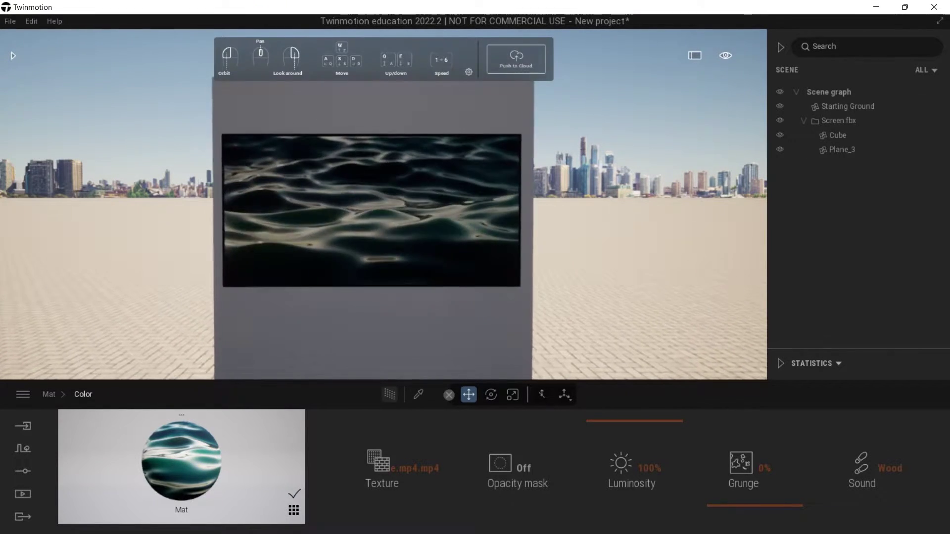
scroll(371, 208, "up", 3)
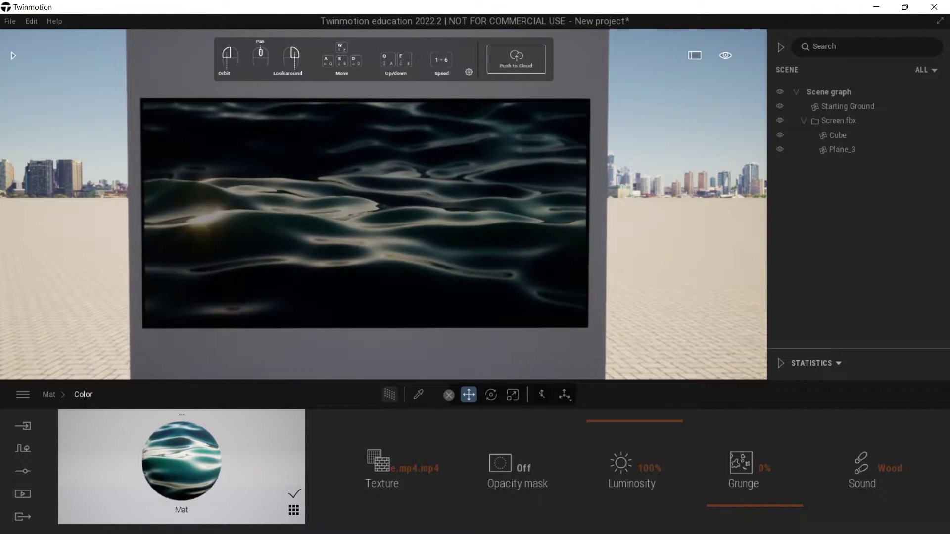
scroll(366, 208, "down", 3)
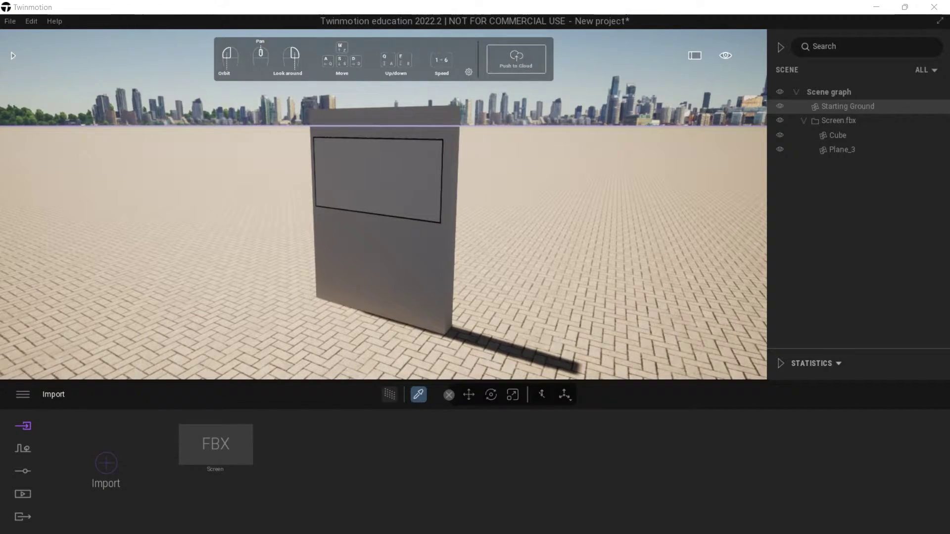
- Pick the material of the blank display panel on the kiosk with the material picker
mouse_move(469, 245)
right_mouse_down()
mouse_move(424, 260)
mouse_move(469, 245)
right_mouse_up()
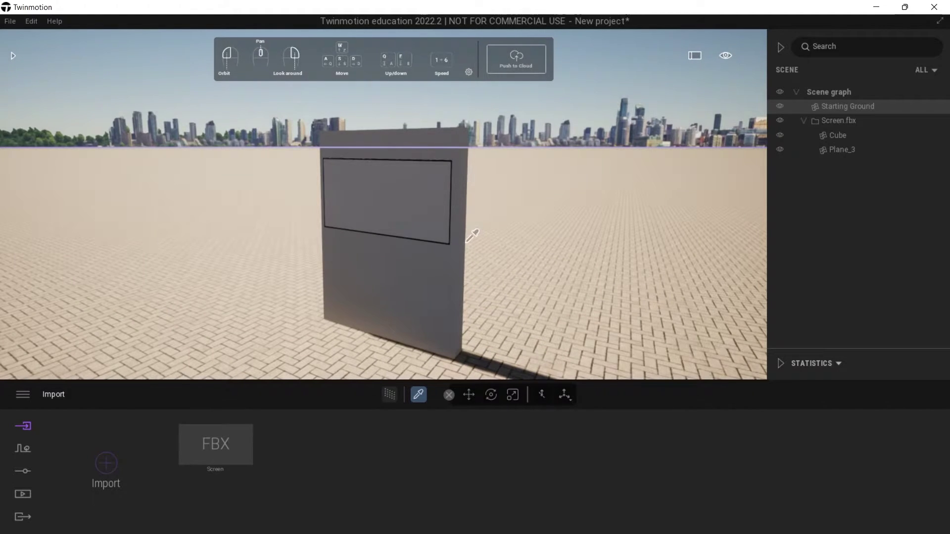
scroll(435, 202, "up", 2)
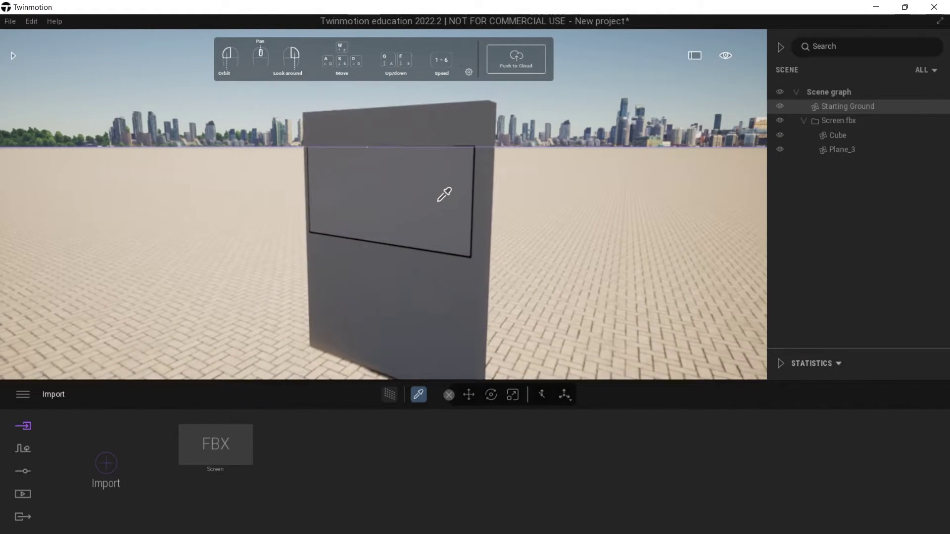
mouse_move(481, 179)
right_mouse_down()
mouse_move(390, 197)
mouse_move(481, 178)
right_mouse_up()
key("a")
right_click_drag(419, 200, 540, 220)
key("w")
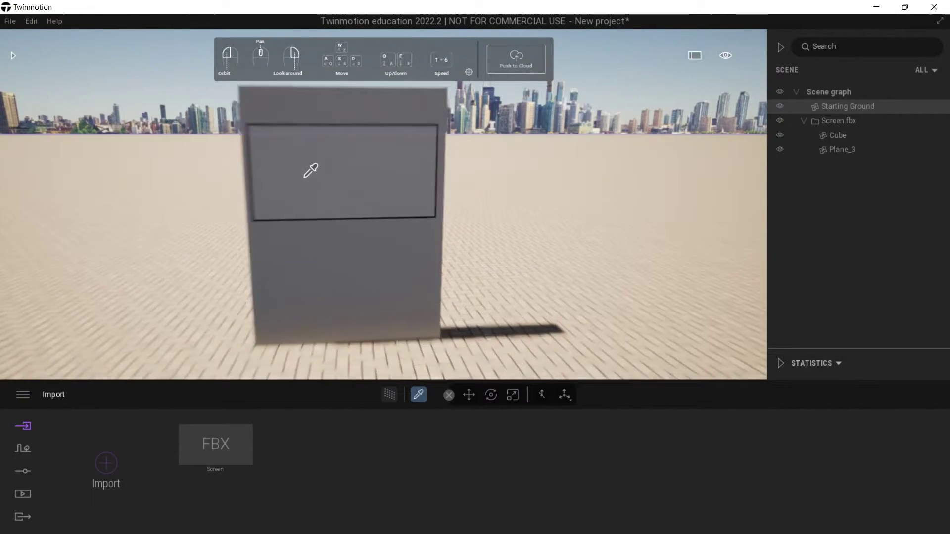
right_click_drag(341, 174, 291, 152)
key("d")
left_click_drag(345, 176, 293, 188)
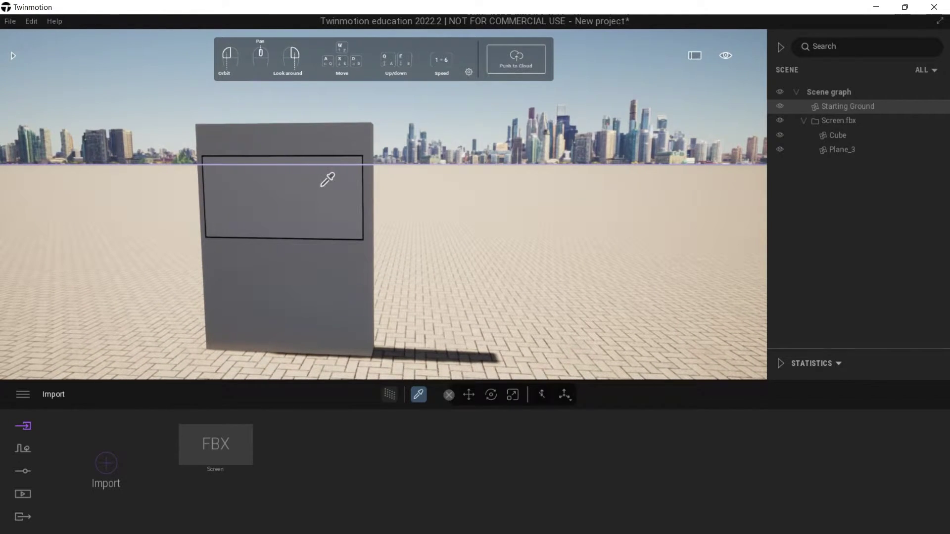
key("w")
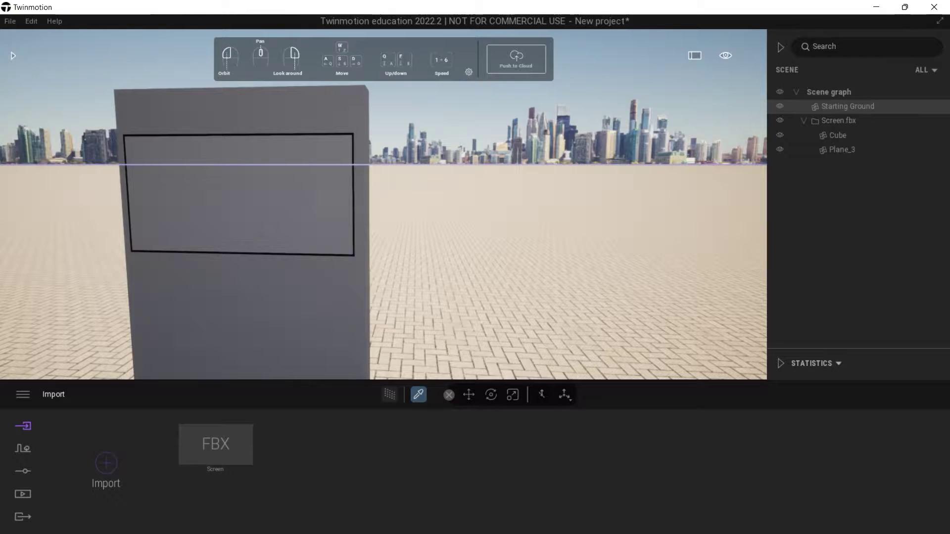
left_click(264, 195)
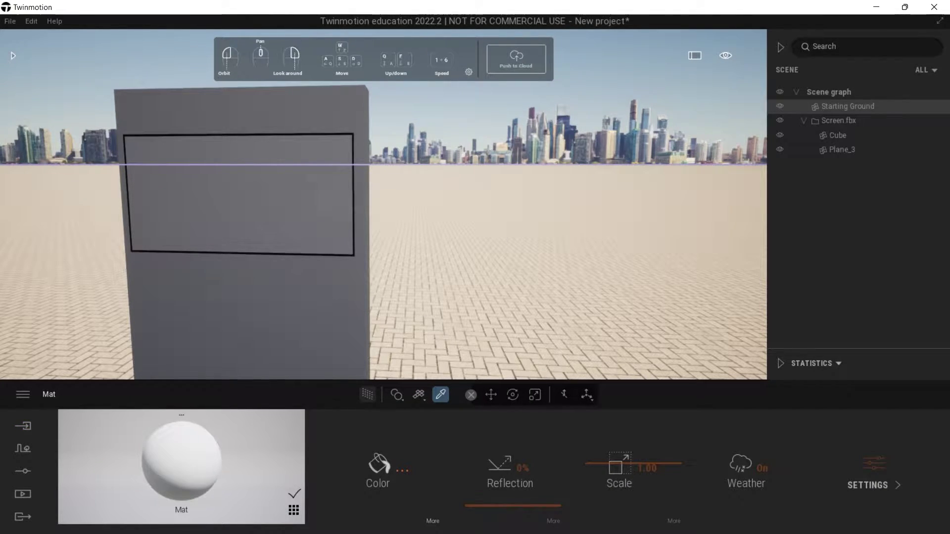
- Set the panel material's color texture to Water Image.jpg from the My files folder
left_click(433, 521)
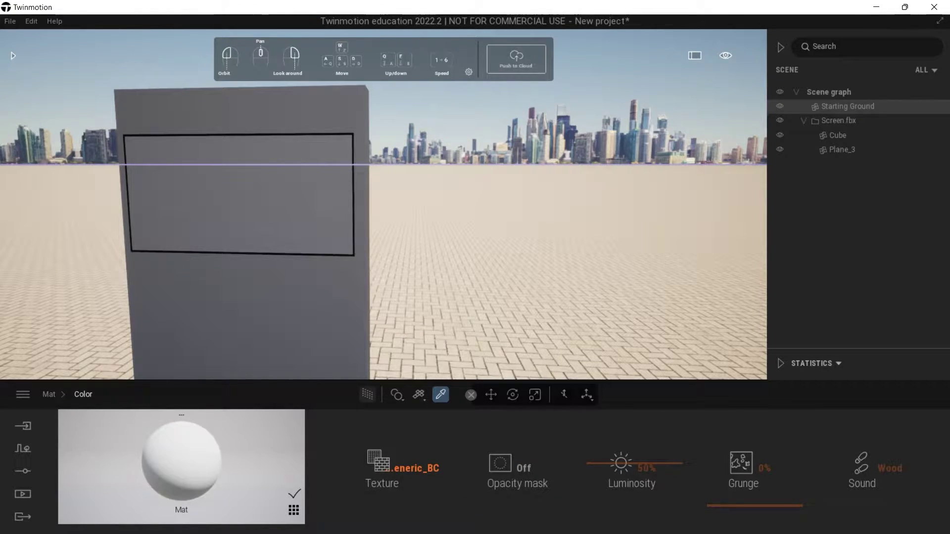
left_click(393, 466)
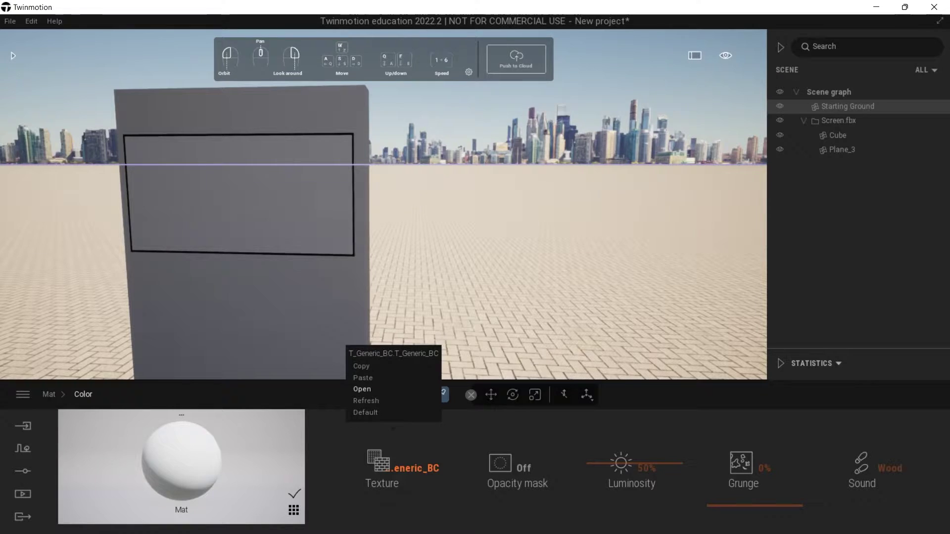
left_click(361, 389)
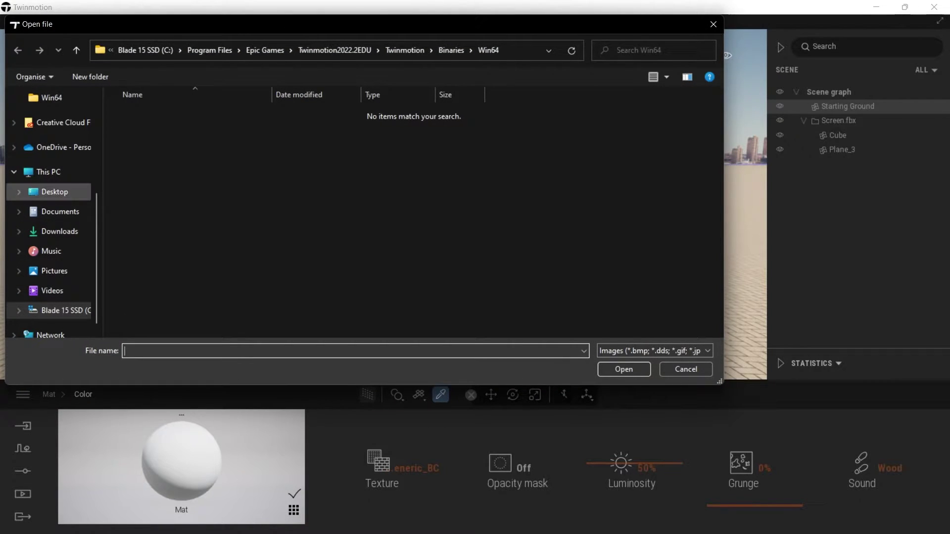
scroll(49, 187, "up", 5)
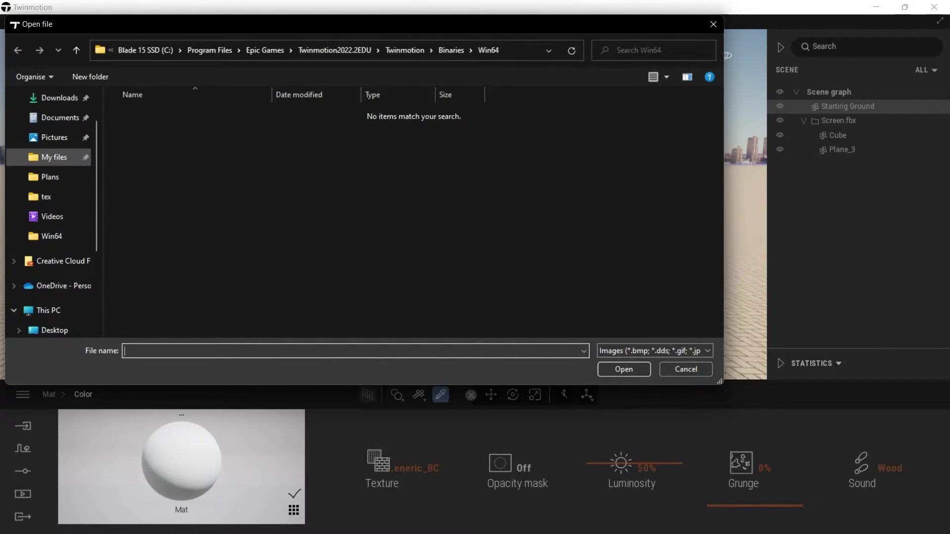
left_click(55, 157)
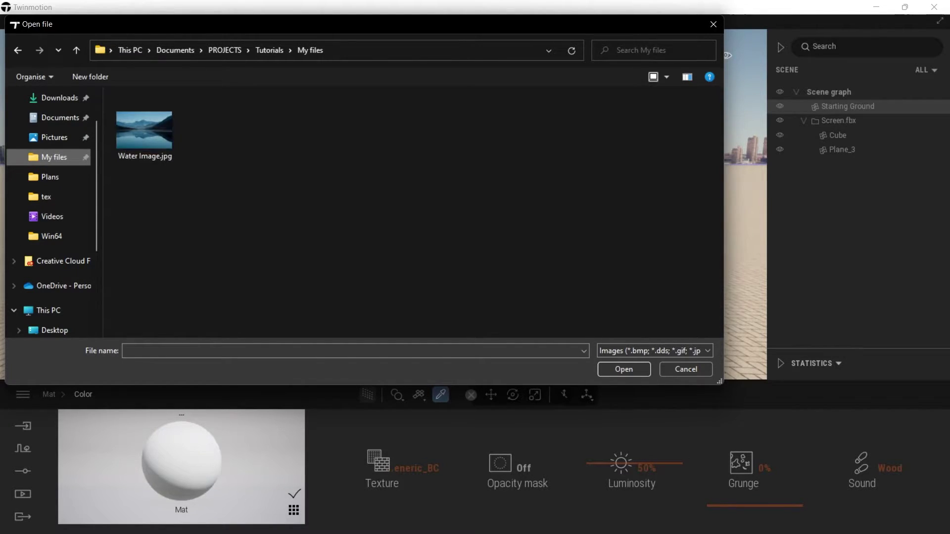
left_click(145, 128)
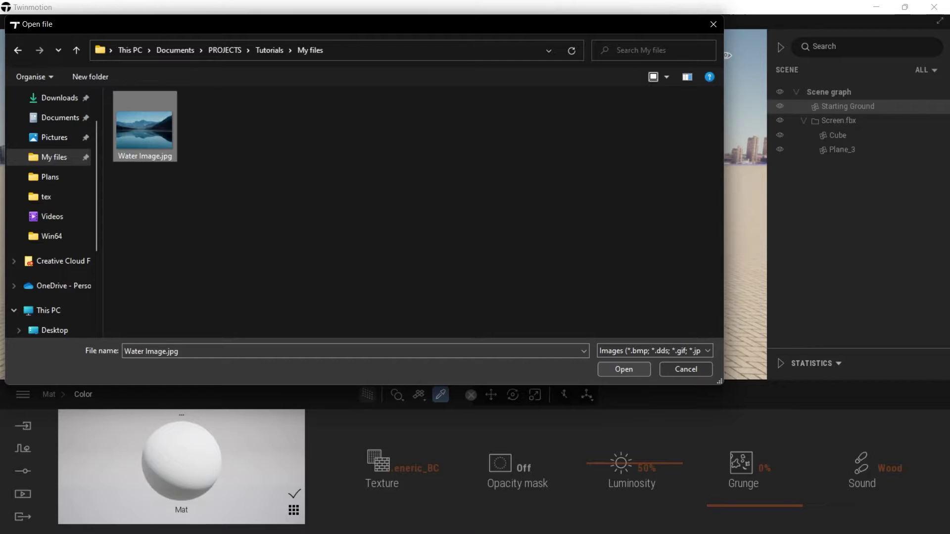
left_click(624, 369)
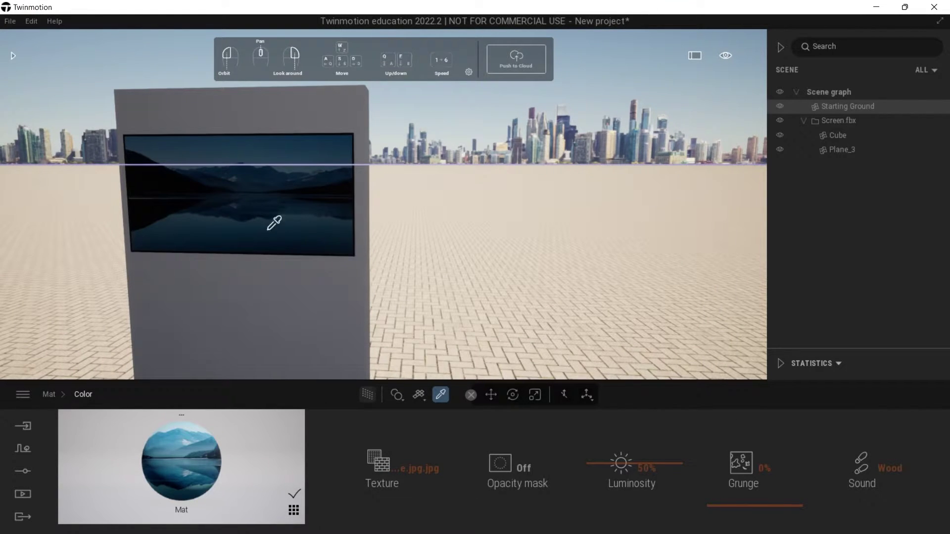
- Examine the water image on the kiosk's display panel from different distances and angles
scroll(297, 235, "down", 4)
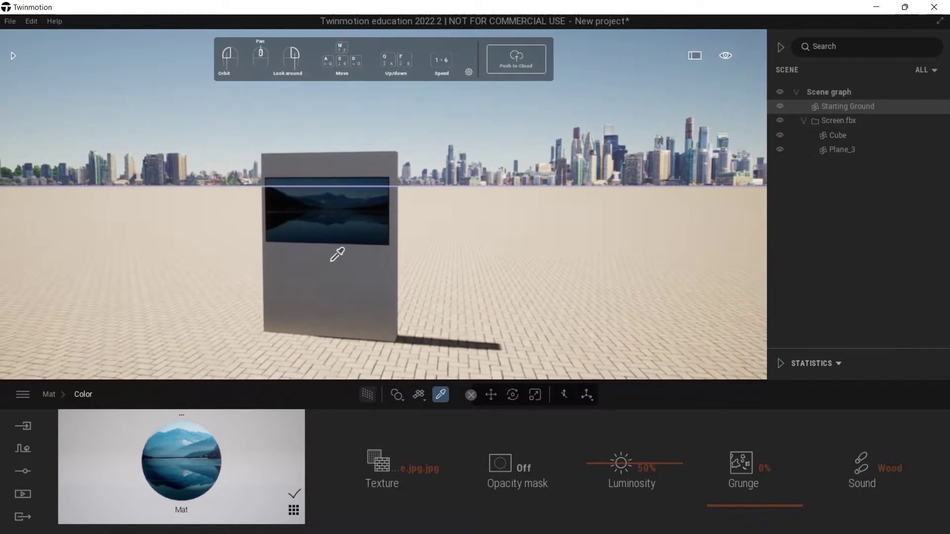
key("d")
key("w")
key("a")
right_click_drag(193, 213, 277, 211)
key("w")
key("d")
key("a")
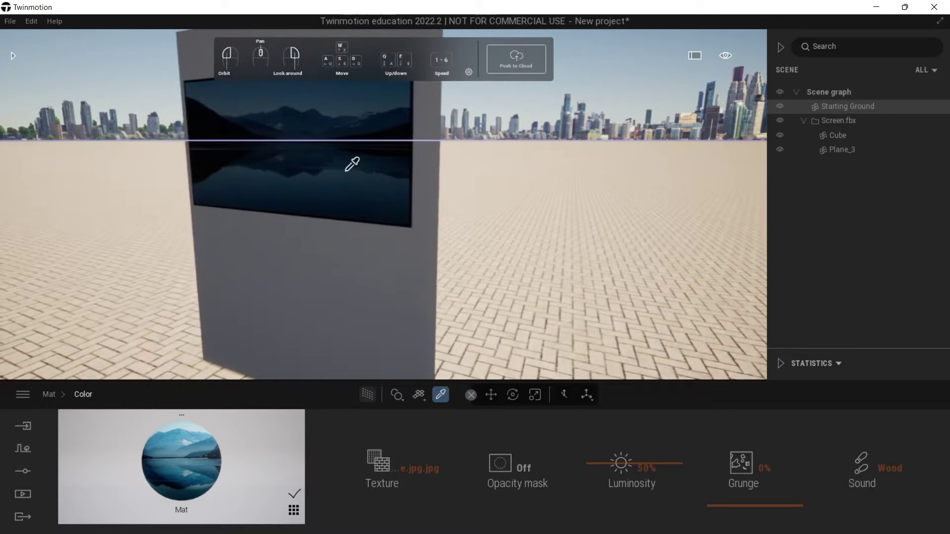
key("s")
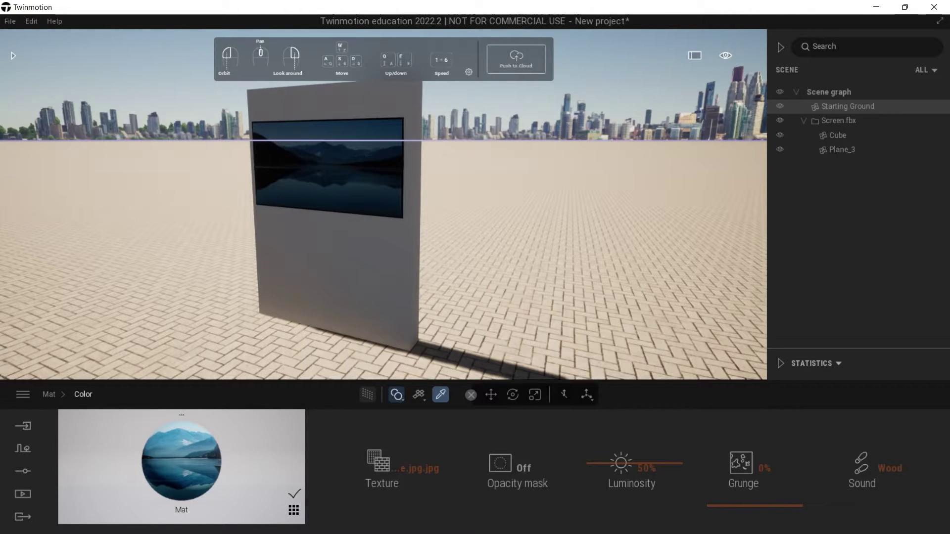
left_click(381, 463)
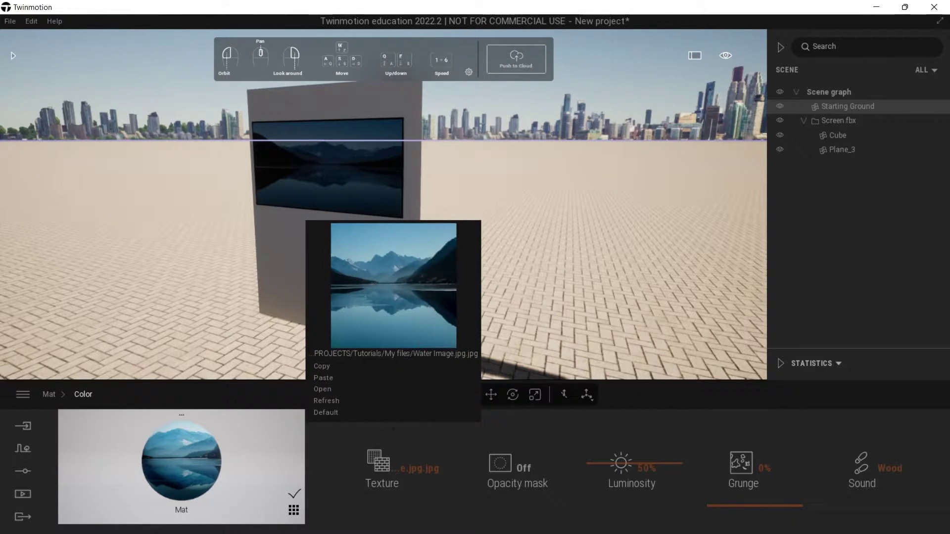
left_click(322, 389)
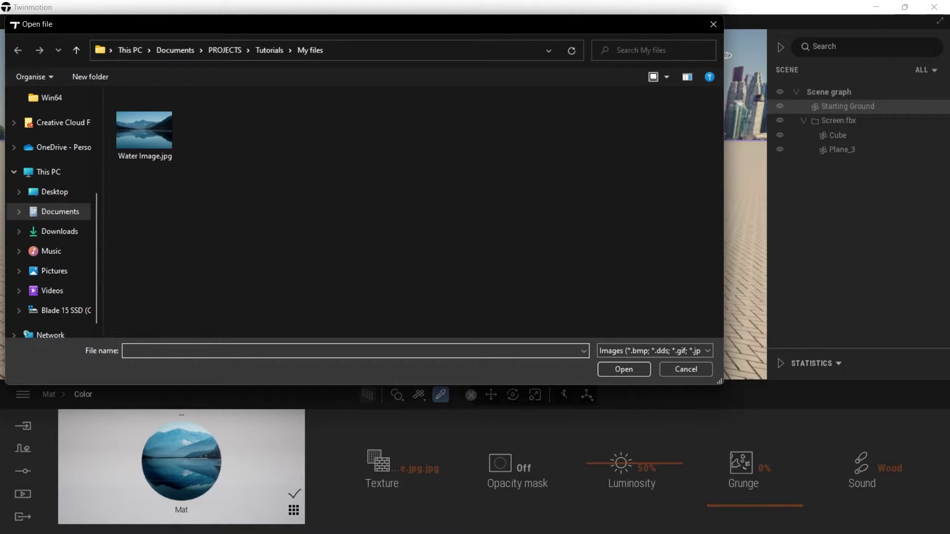
right_click(261, 278)
left_click(252, 271)
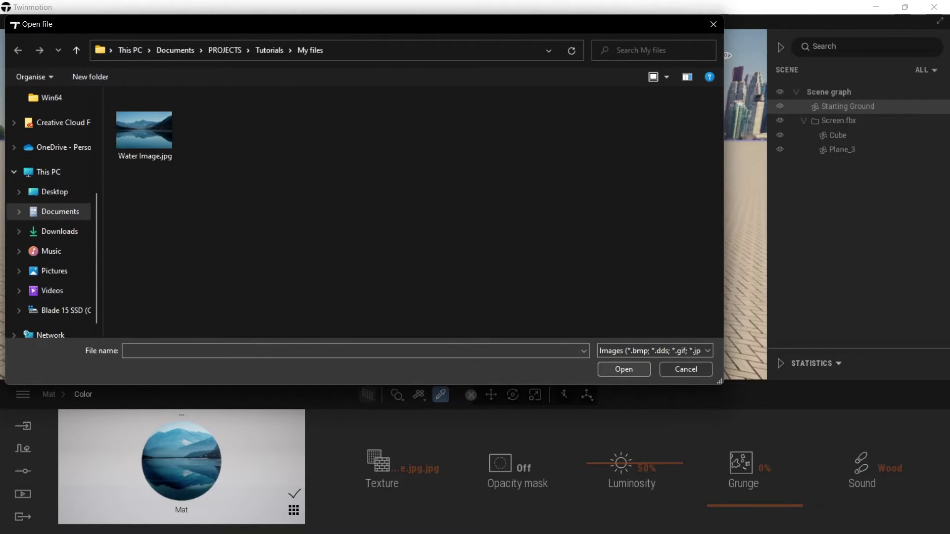
left_click(685, 369)
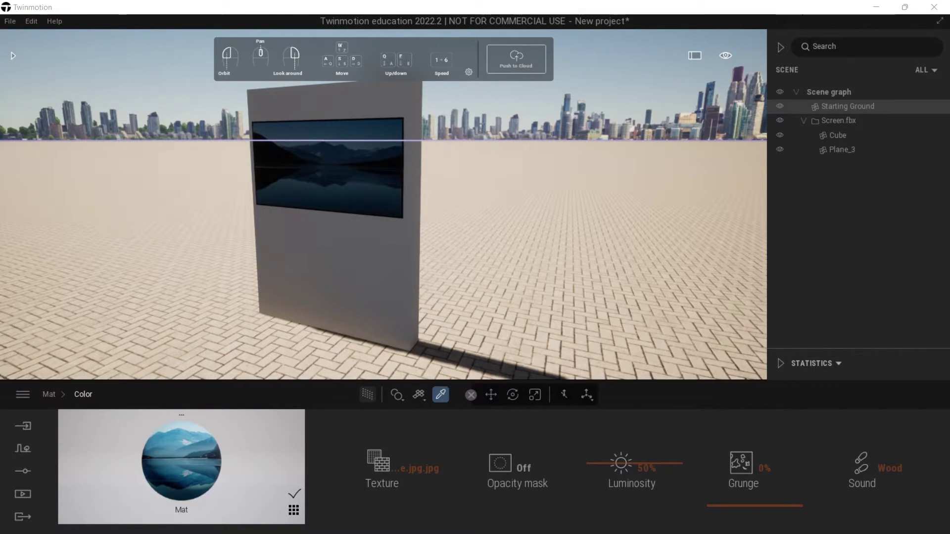
- Switch to File Explorer, open Twinmotion's Win64 binaries folder and widen the address bar to show its full path
key("alt+Tab")
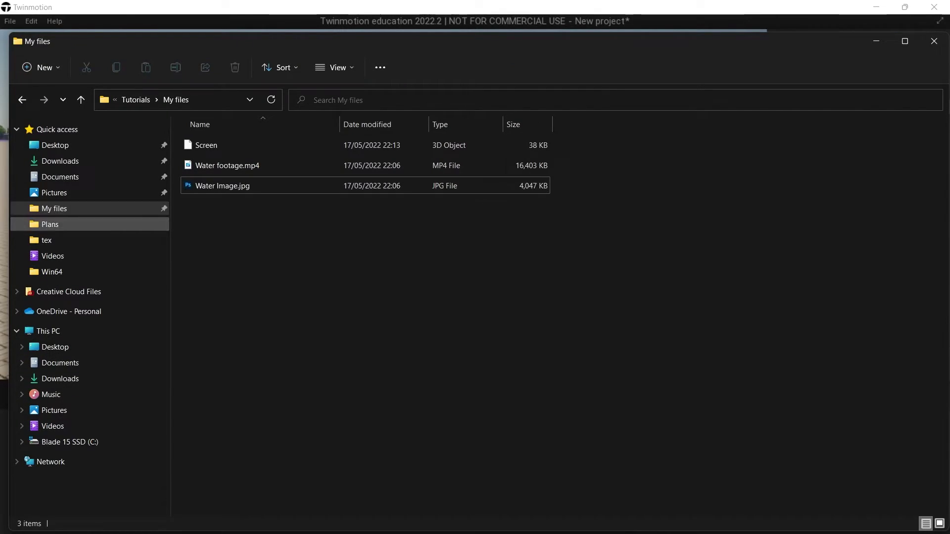
left_click(52, 272)
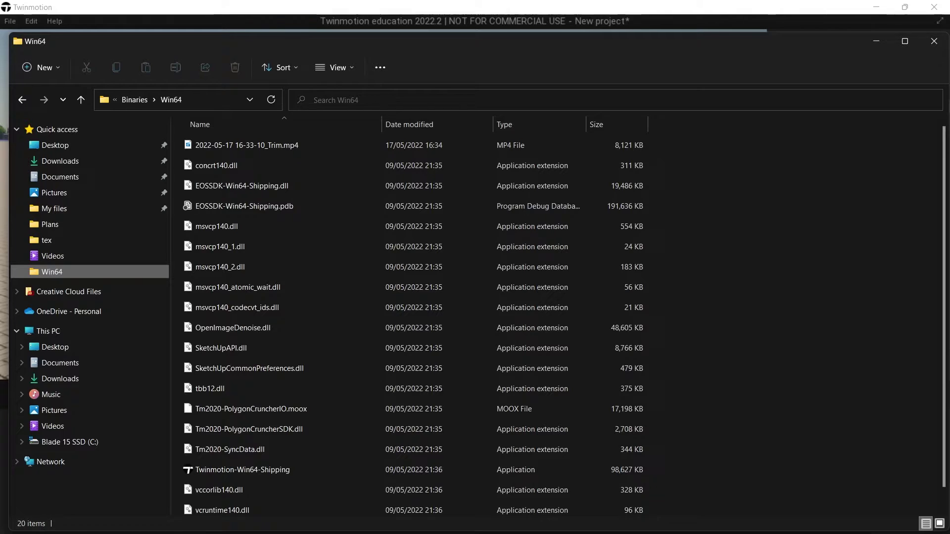
left_click_drag(285, 100, 593, 99)
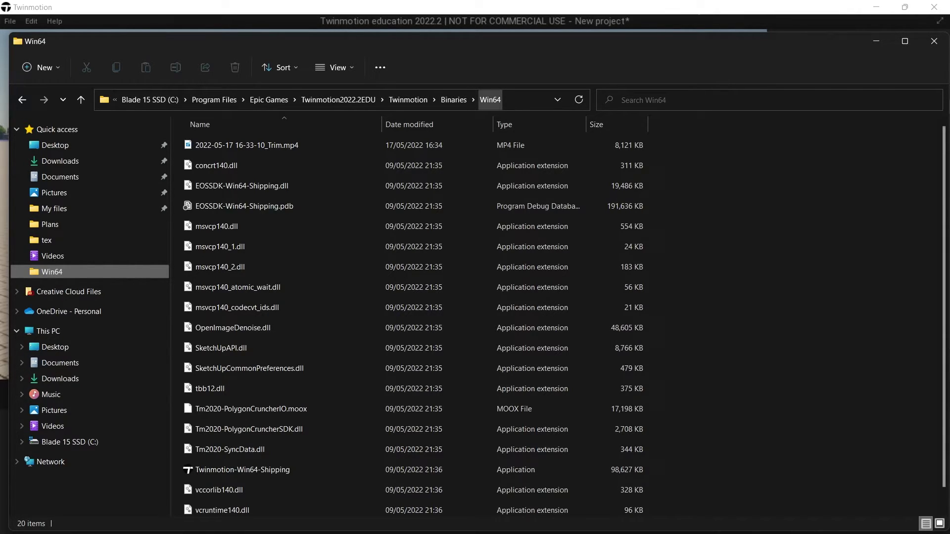
scroll(354, 206, "down", 1)
scroll(354, 206, "up", 1)
left_click_drag(381, 42, 413, 36)
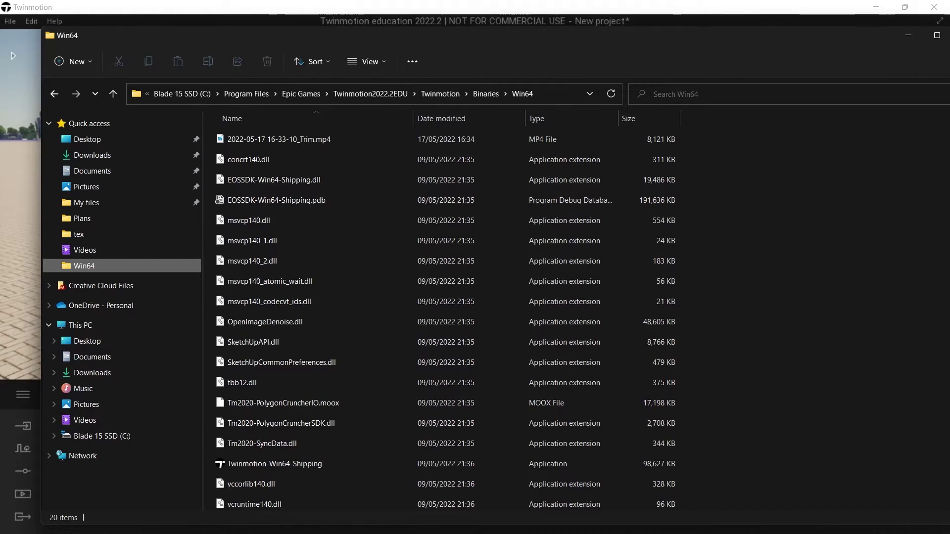
- Open My files in a second File Explorer window and transfer Water footage.mp4 from it into the Win64 folder
key("ctrl+n")
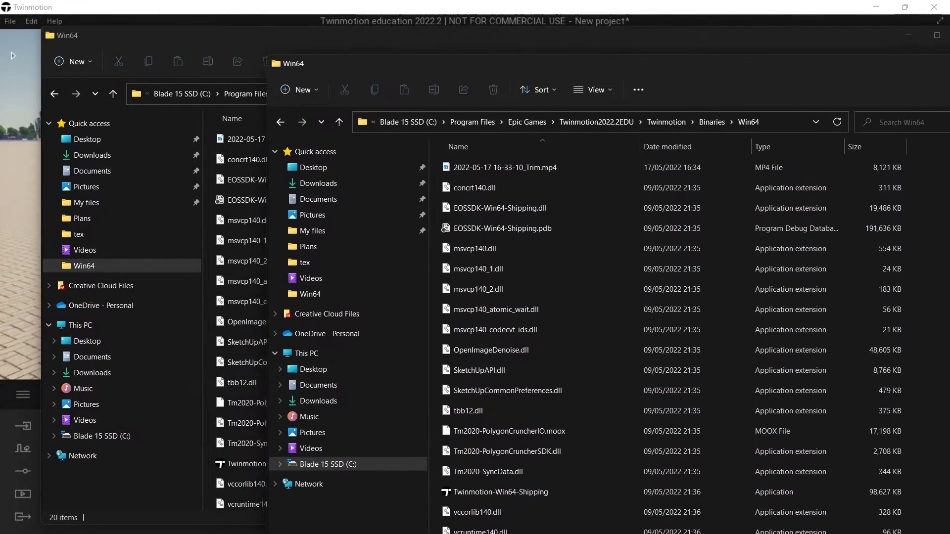
left_click_drag(376, 63, 400, 58)
left_click(336, 225)
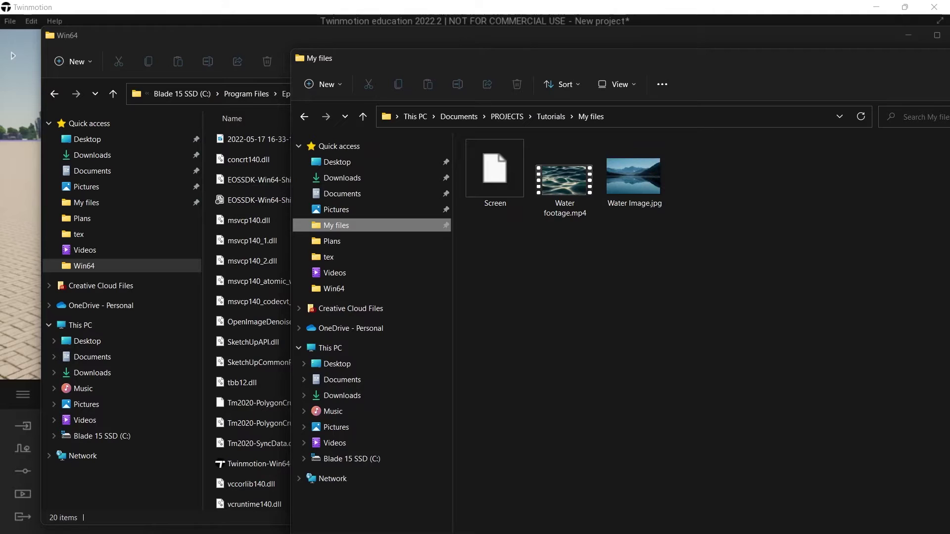
left_click_drag(616, 59, 764, 64)
left_click_drag(742, 185, 304, 163)
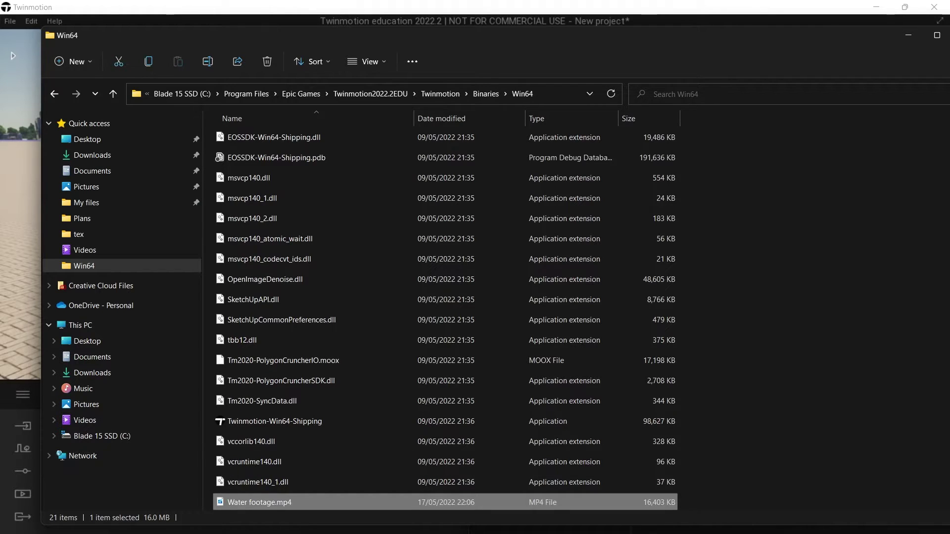
- Switch back to Twinmotion and replace the panel material's color texture with Water footage.mp4.mp4 from the Win64 folder
left_click(24, 437)
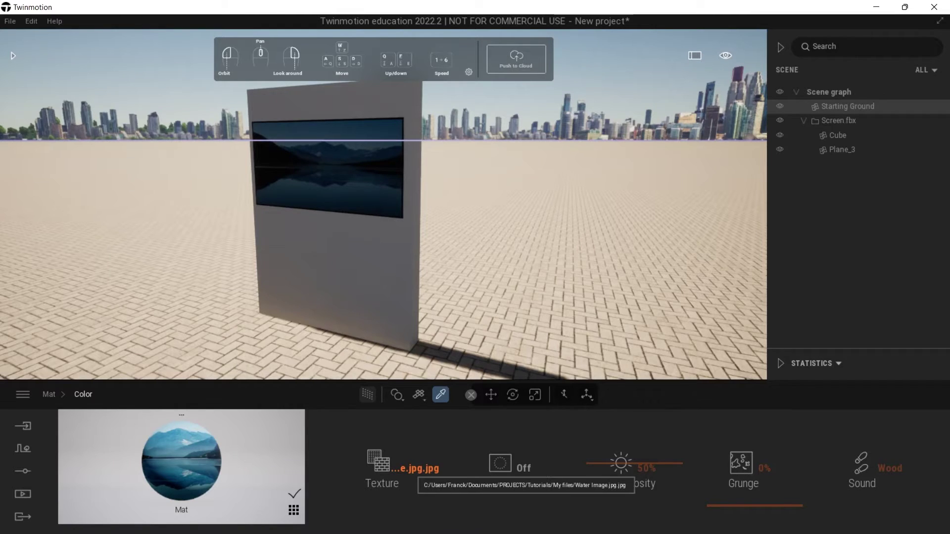
left_click(390, 467)
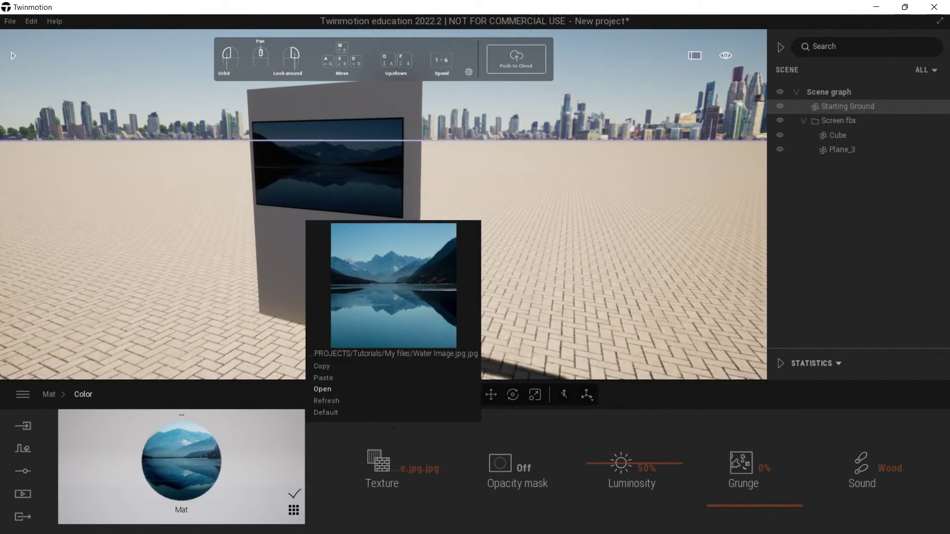
left_click(322, 389)
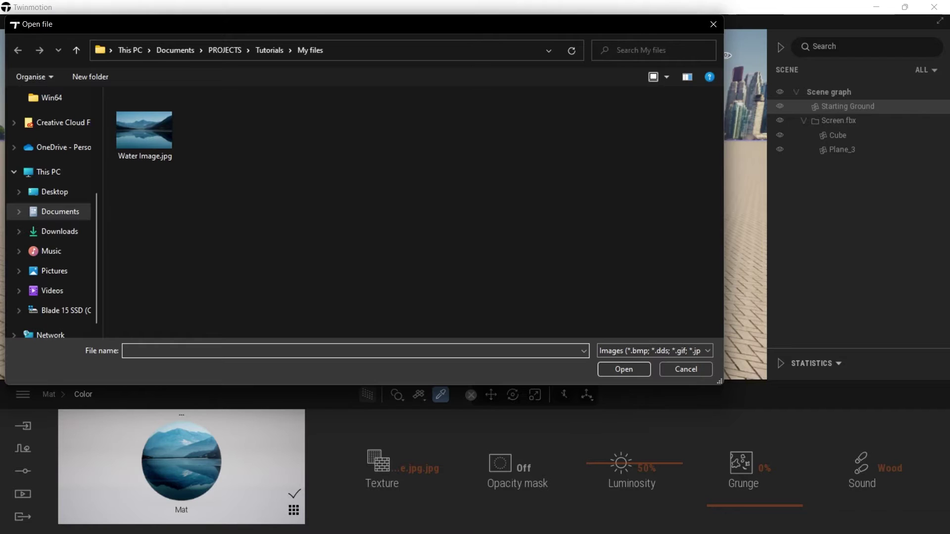
scroll(50, 193, "up", 1)
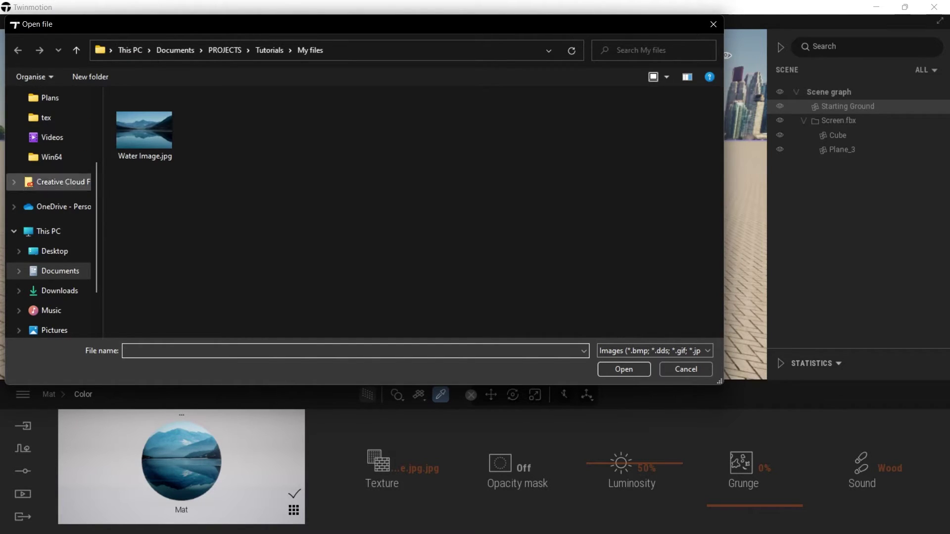
left_click(49, 157)
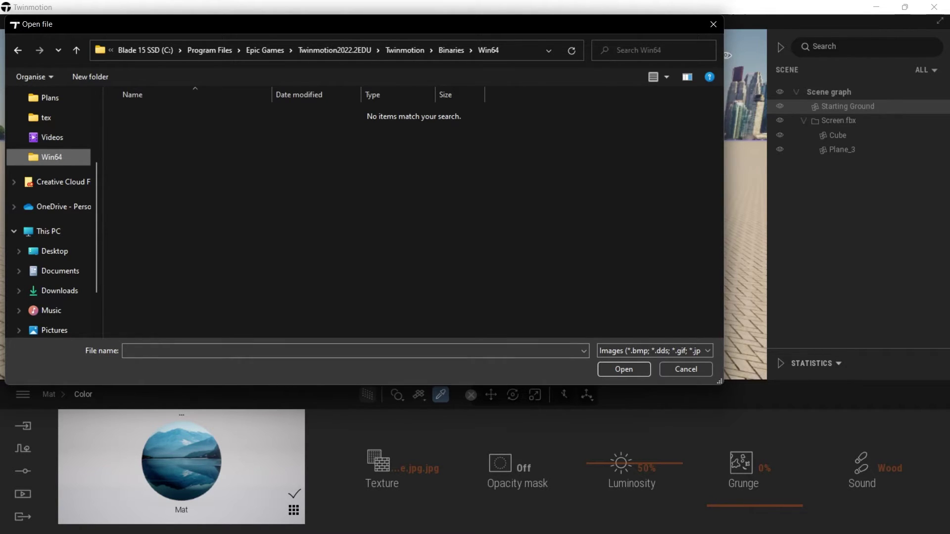
left_click(237, 350)
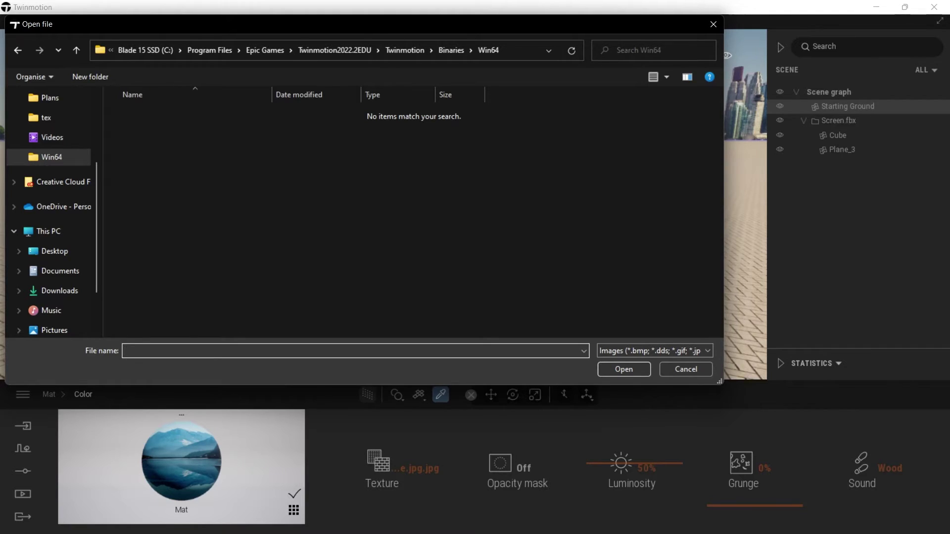
type("wa")
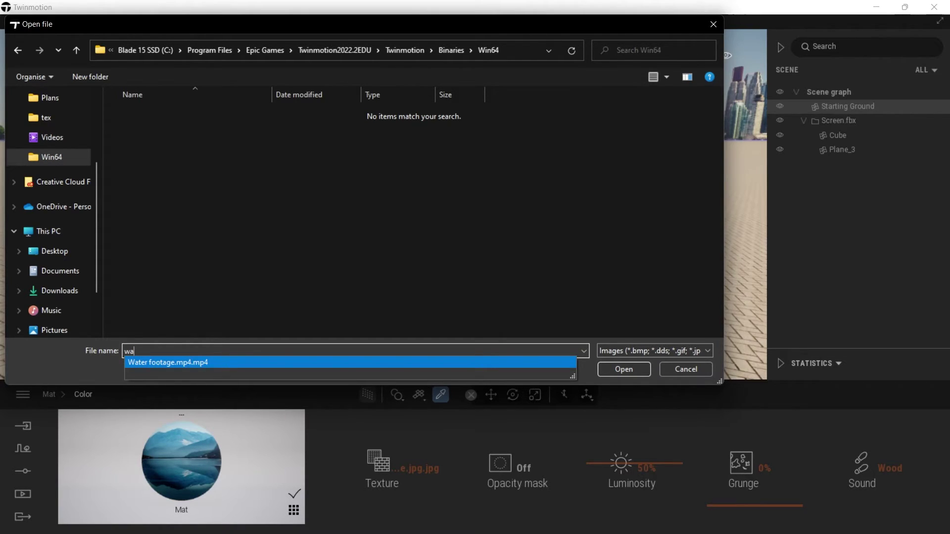
left_click(168, 362)
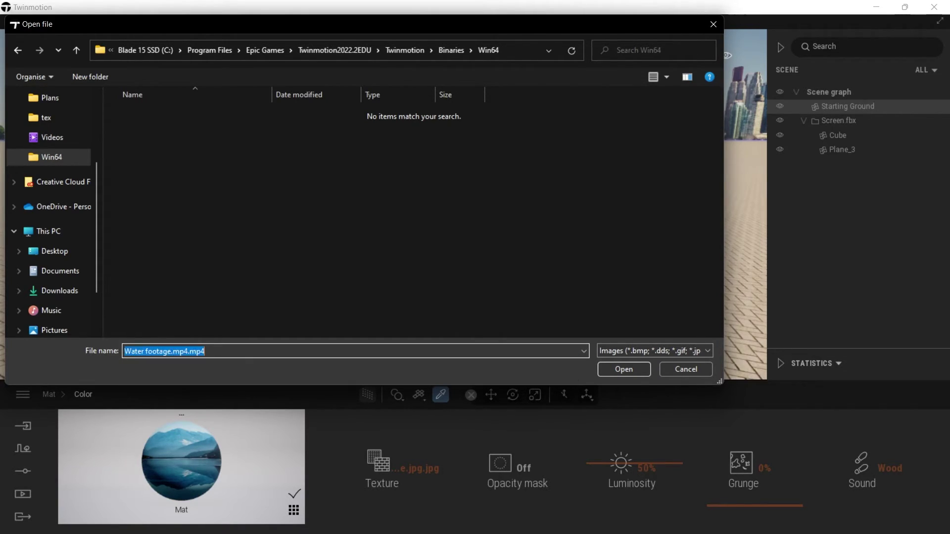
left_click(623, 369)
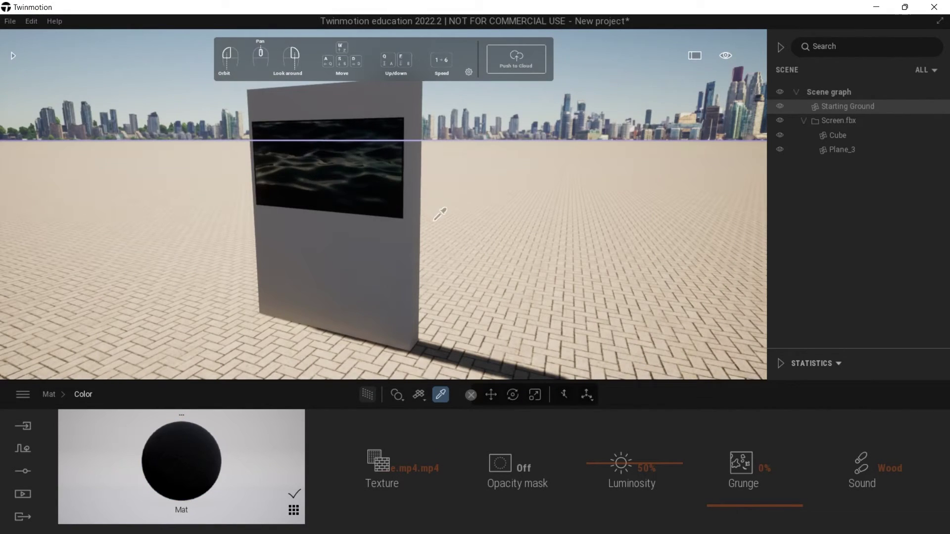
- Examine the water video playing on the kiosk's display panel from different distances and angles
right_click_drag(296, 166, 372, 144)
middle_click_drag(296, 165, 308, 163)
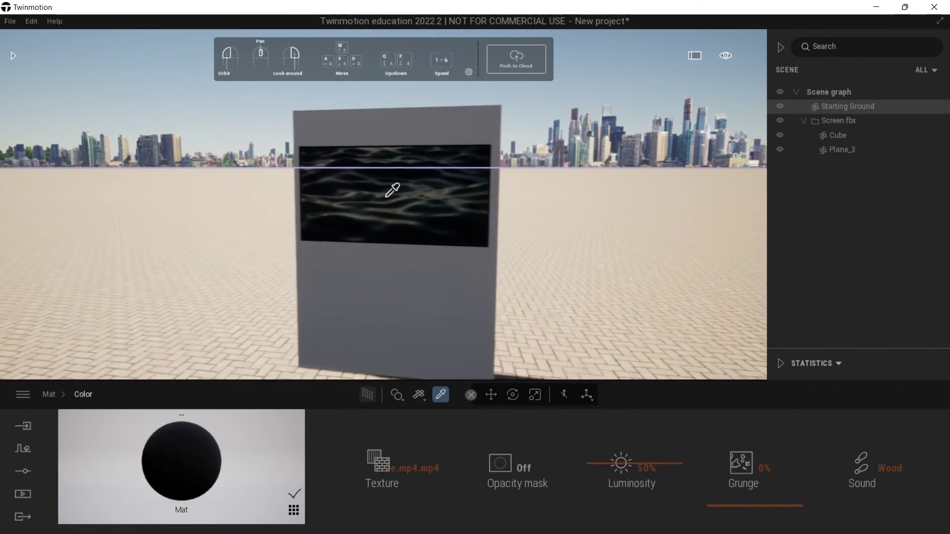
right_click_drag(386, 197, 452, 219)
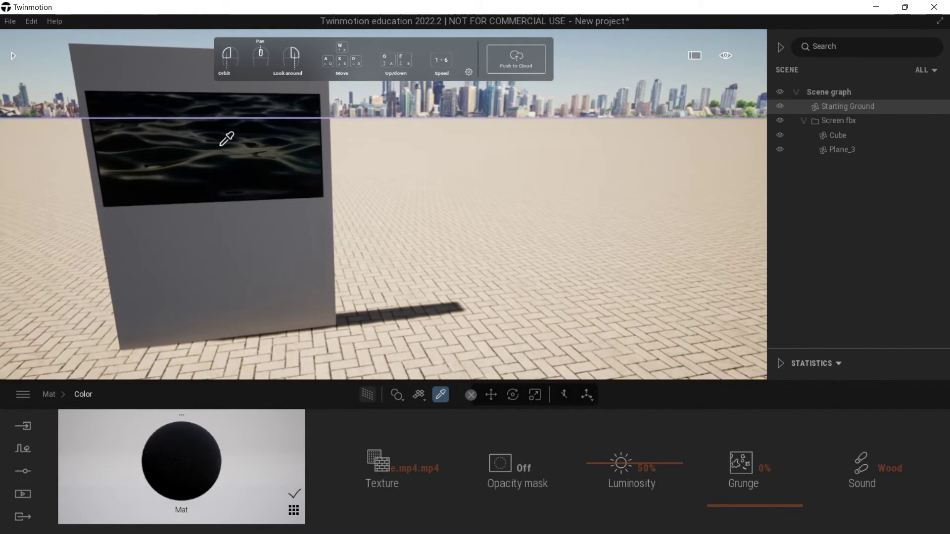
right_click_drag(220, 146, 147, 107)
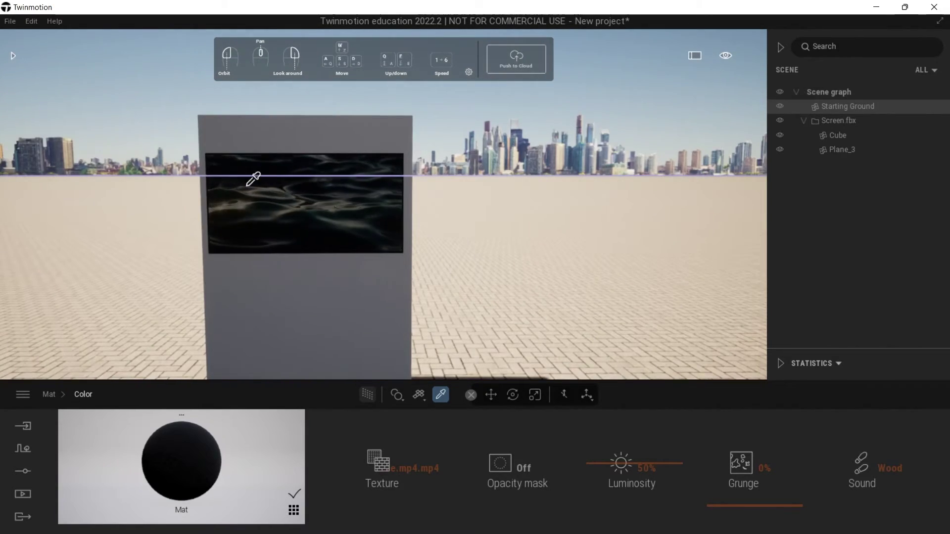
scroll(247, 188, "up", 3)
right_click_drag(334, 207, 259, 205)
key("d")
key("d")
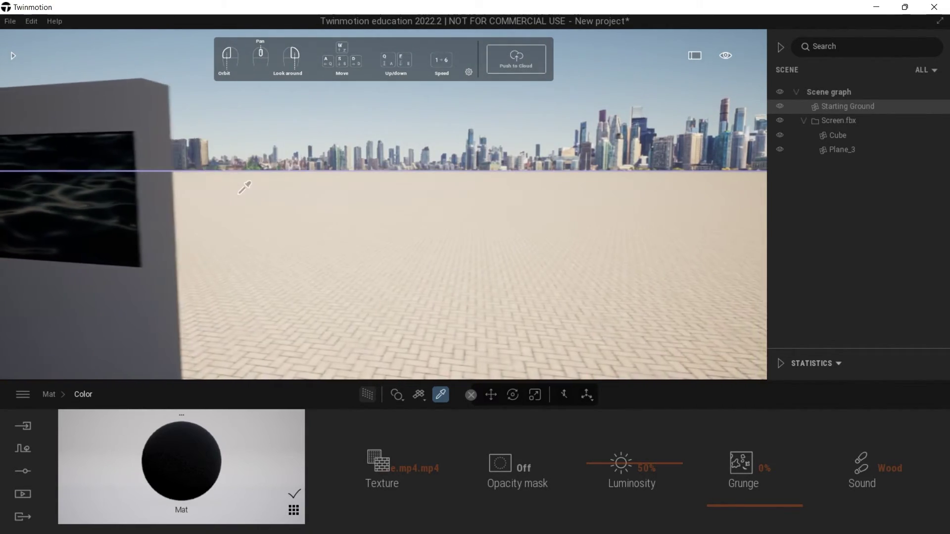
key("a")
key("a")
left_click_drag(221, 199, 295, 198)
scroll(294, 198, "down", 3)
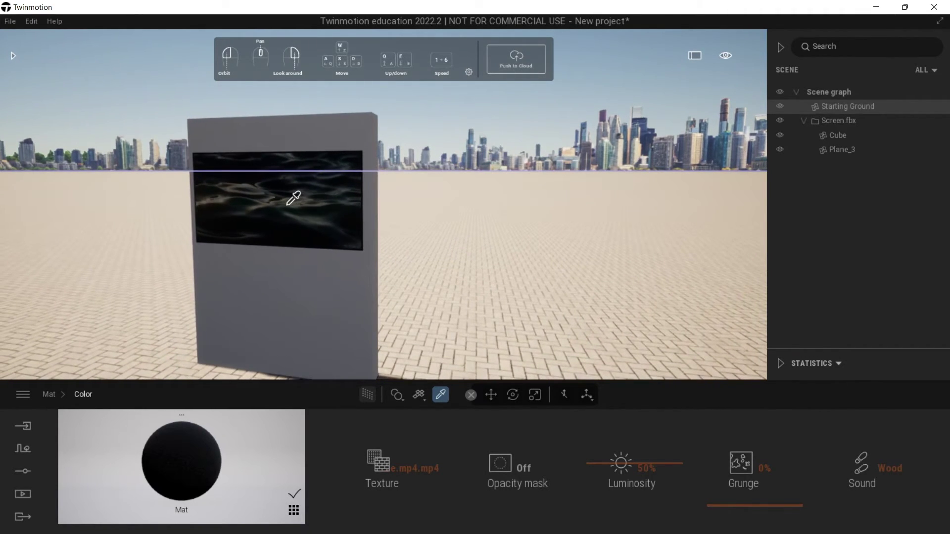
right_click_drag(293, 199, 237, 158)
left_click_drag(310, 244, 380, 247)
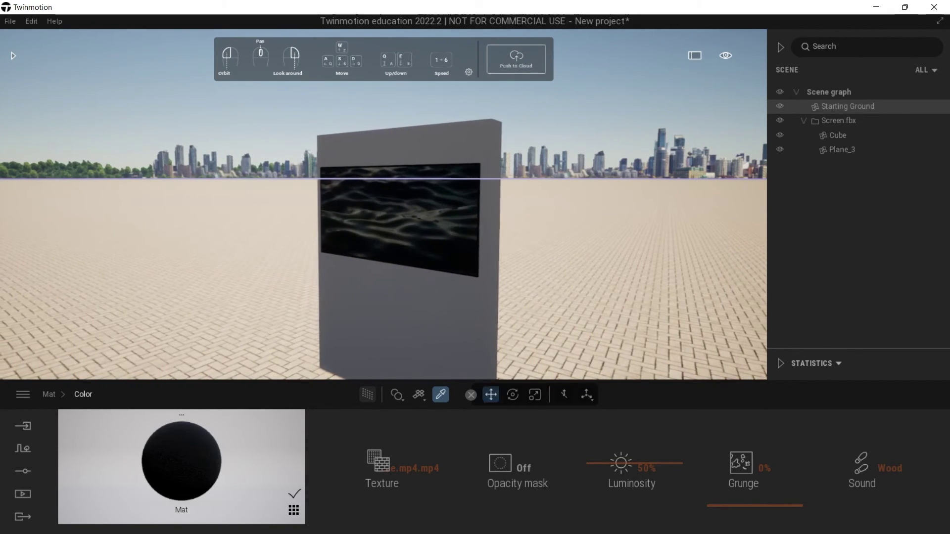
- Set the panel material's luminosity to 100% and check the water video on the kiosk from several angles
left_click_drag(634, 463, 634, 420)
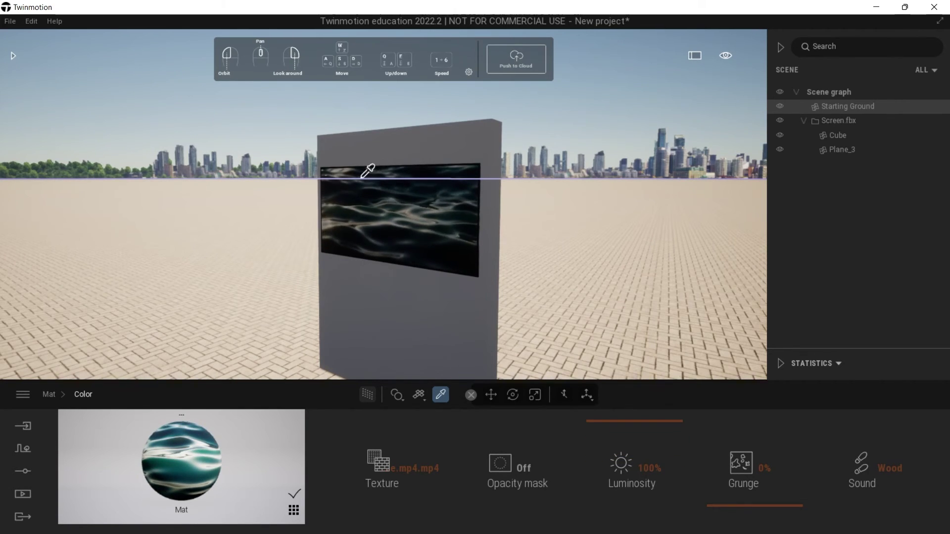
left_click_drag(389, 245, 347, 212)
right_click_drag(354, 204, 306, 197)
right_click_drag(307, 195, 386, 188)
key("a")
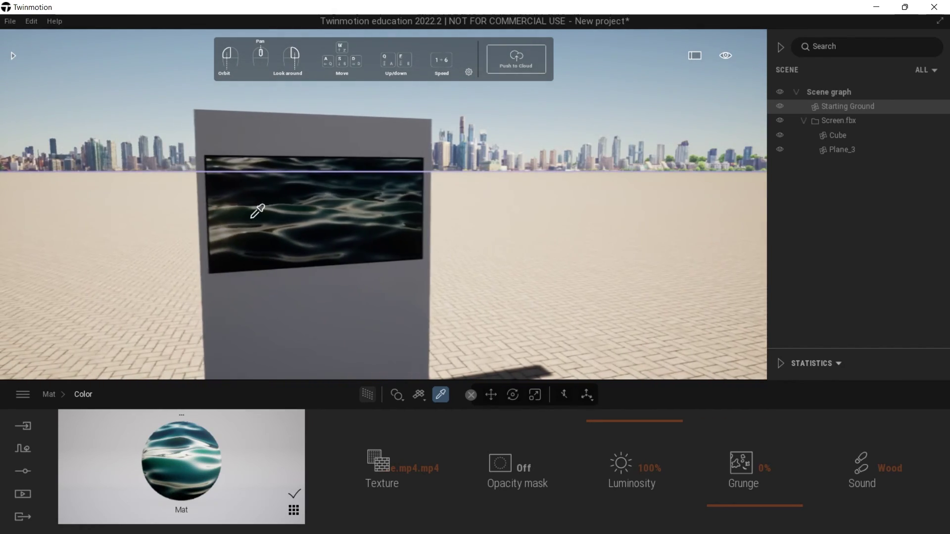
key("s")
key("d")
key("w")
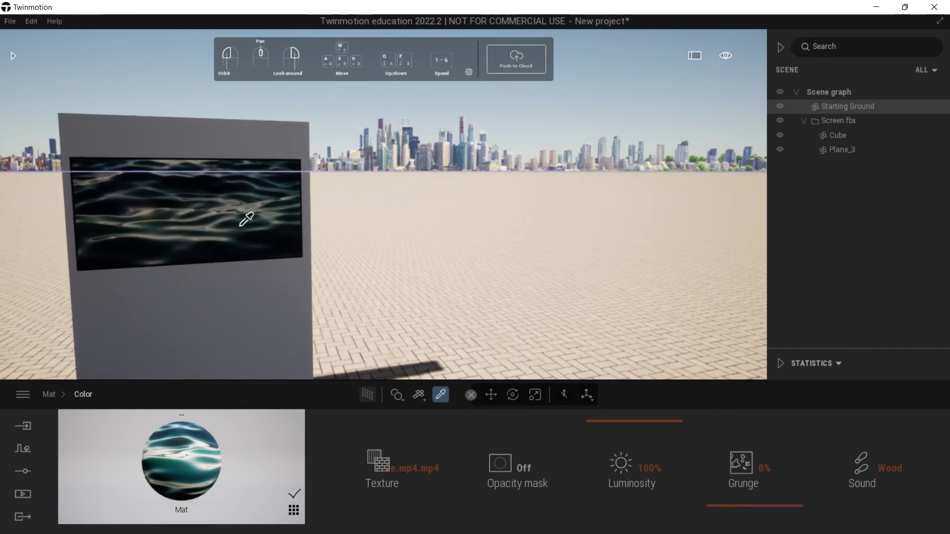
right_click_drag(246, 218, 148, 213)
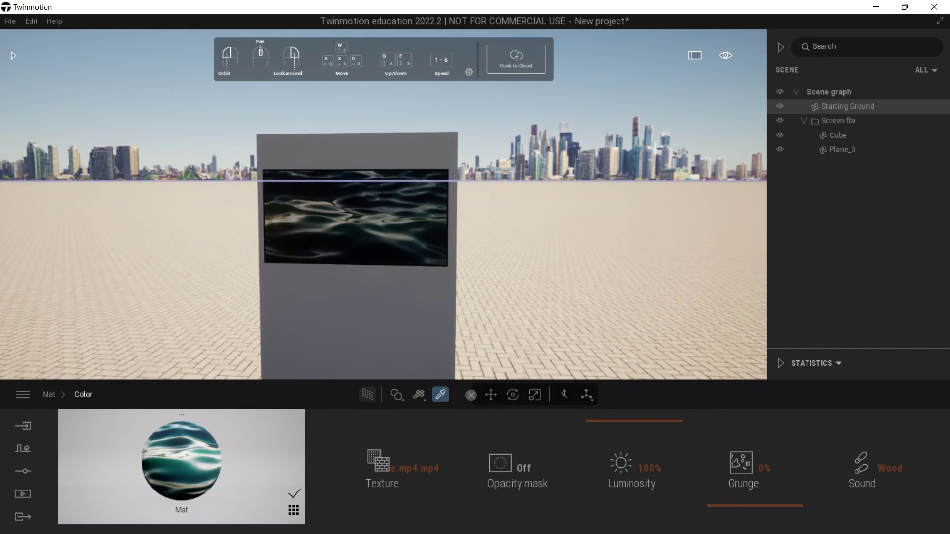